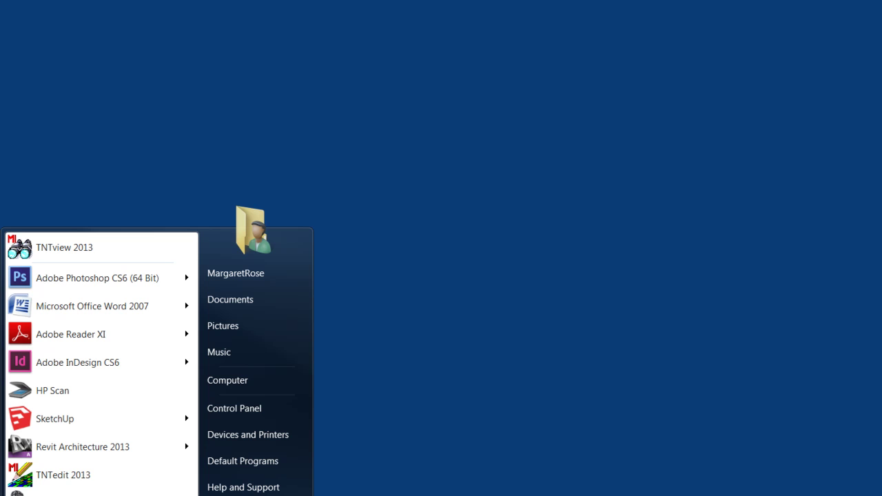
- Launch TNTedit 2013 from the Windows Start menu
left_click(69, 477)
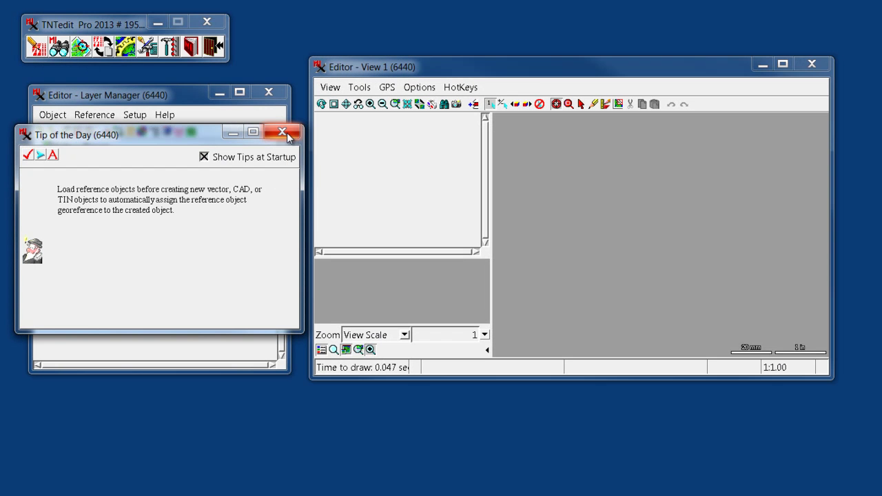
- Add the O33117A1 raster from Downloads/O33117A1.rvc as a single raster layer
left_click(282, 133)
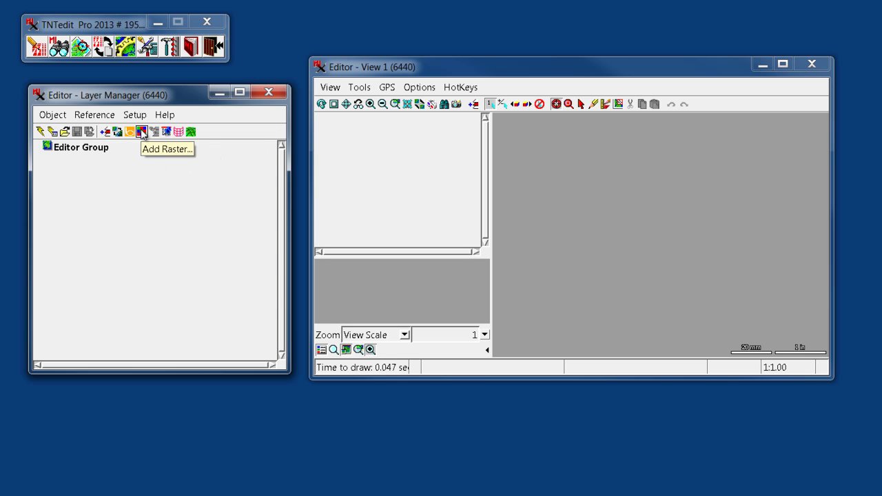
left_click(141, 131)
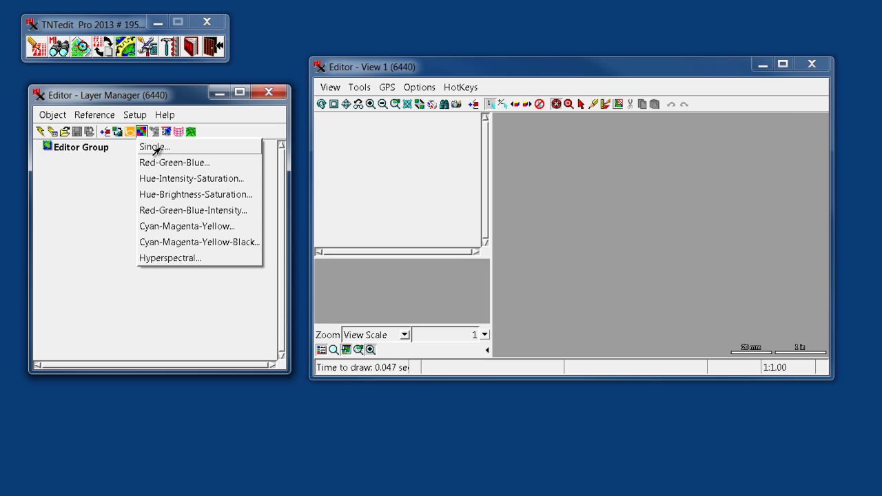
left_click(155, 148)
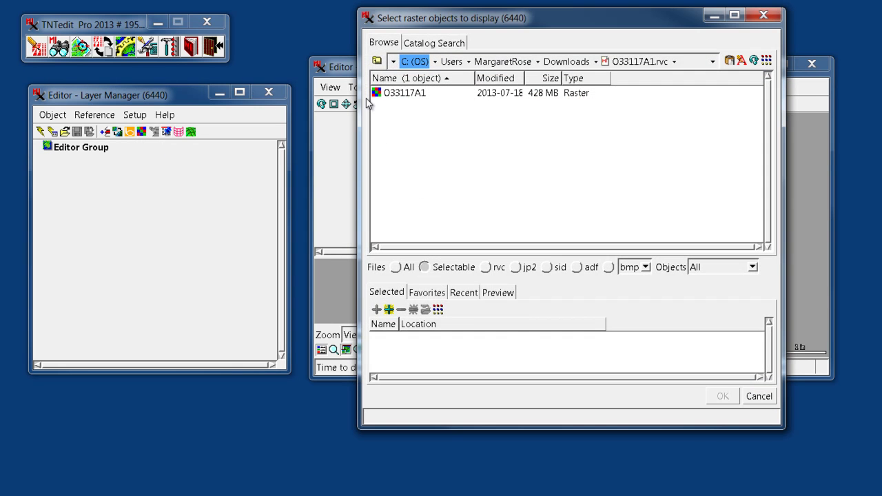
left_click(377, 60)
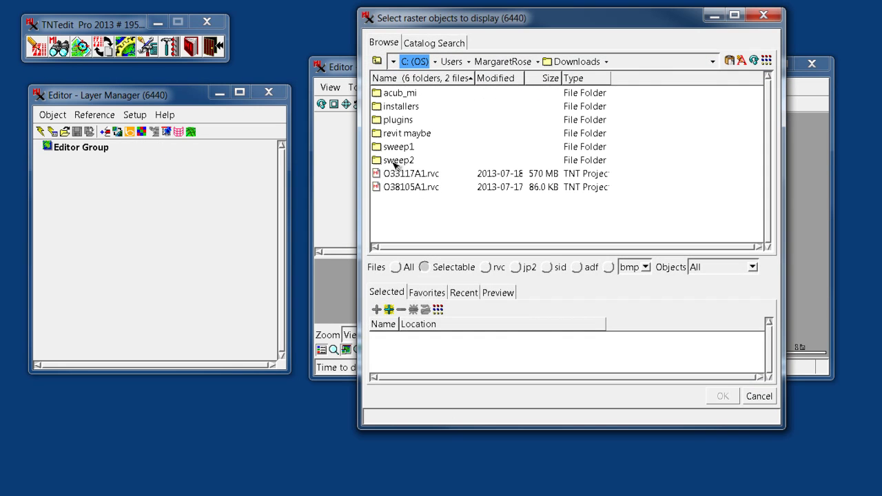
double_click(380, 173)
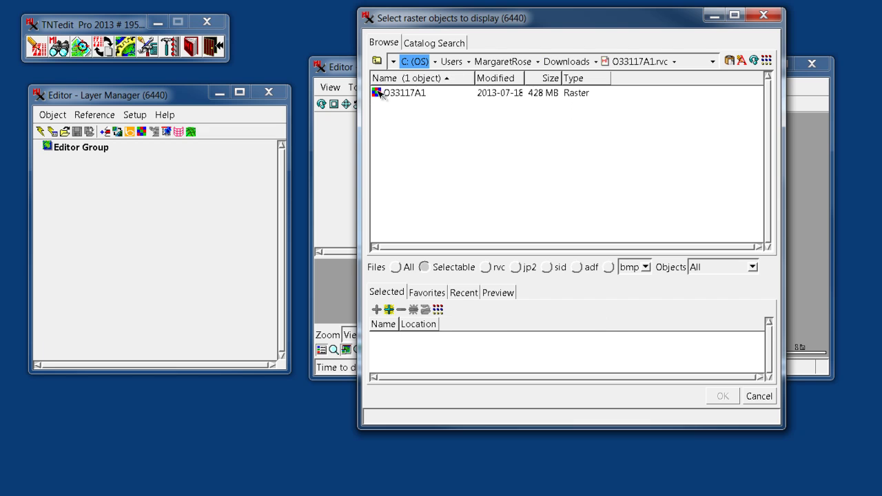
left_click(378, 95)
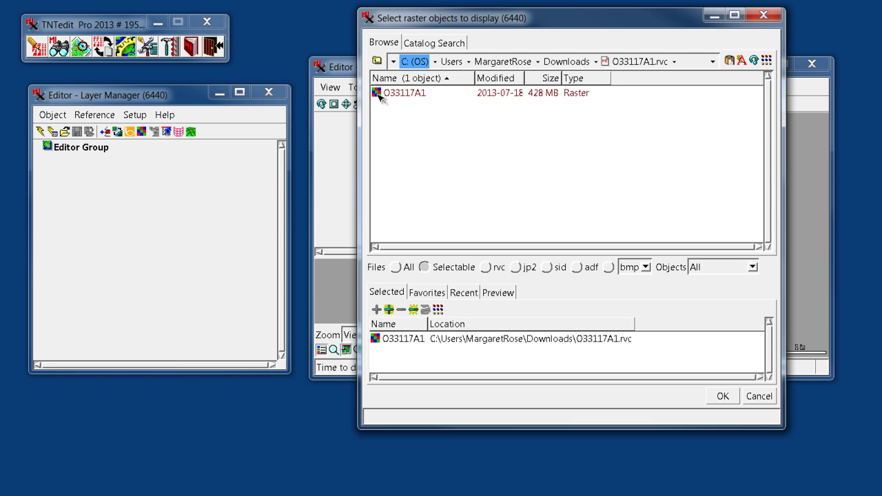
left_click(723, 397)
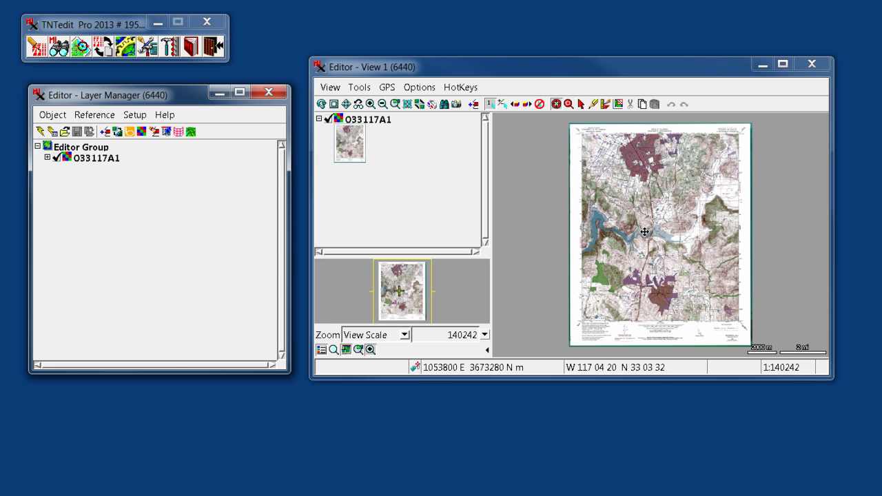
- Create a new vector object, NewVector (1), accepting the default object values
left_click(39, 132)
left_click(45, 146)
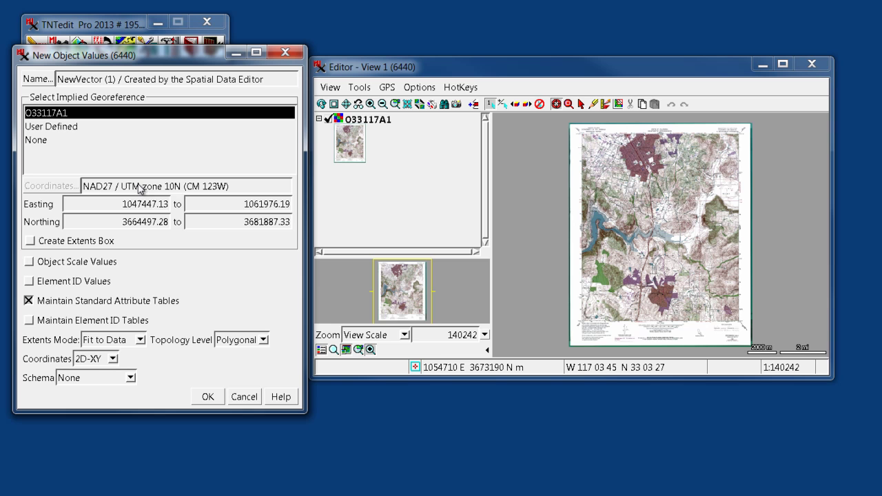
left_click(208, 397)
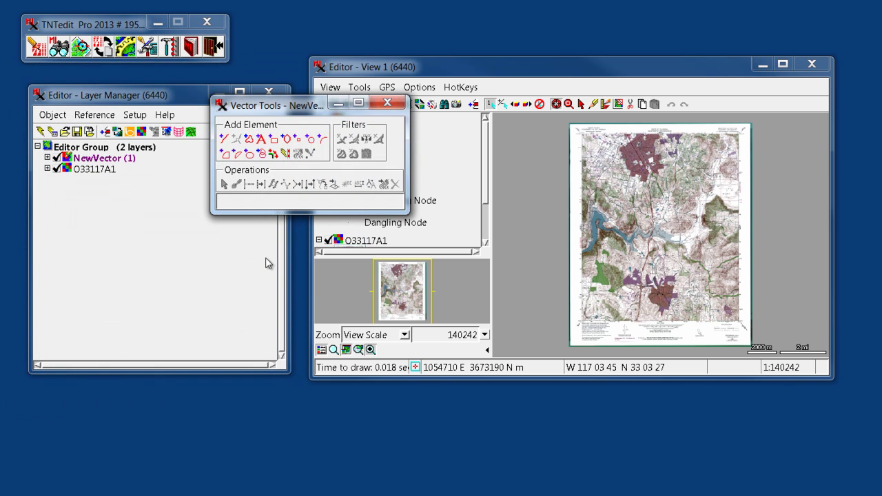
- Select the Add Polygon tool and show the Manual Entry coordinate table
left_click_drag(286, 110, 159, 133)
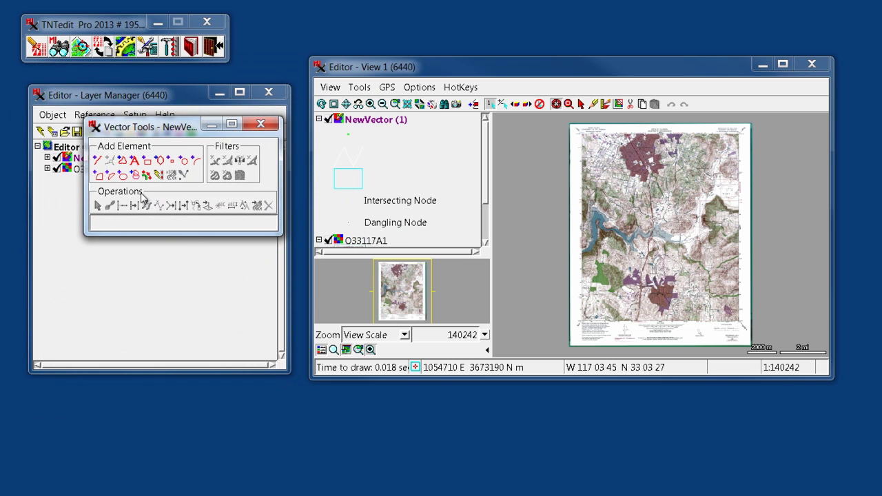
left_click(122, 160)
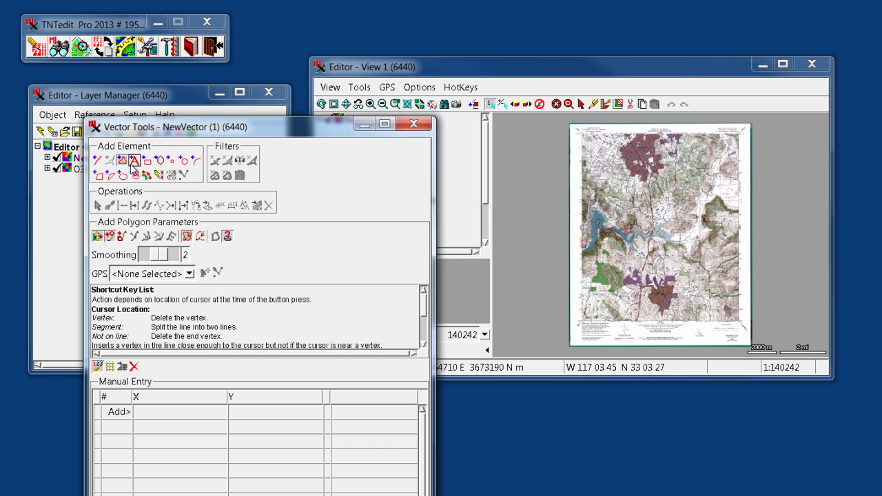
left_click_drag(171, 135, 135, 56)
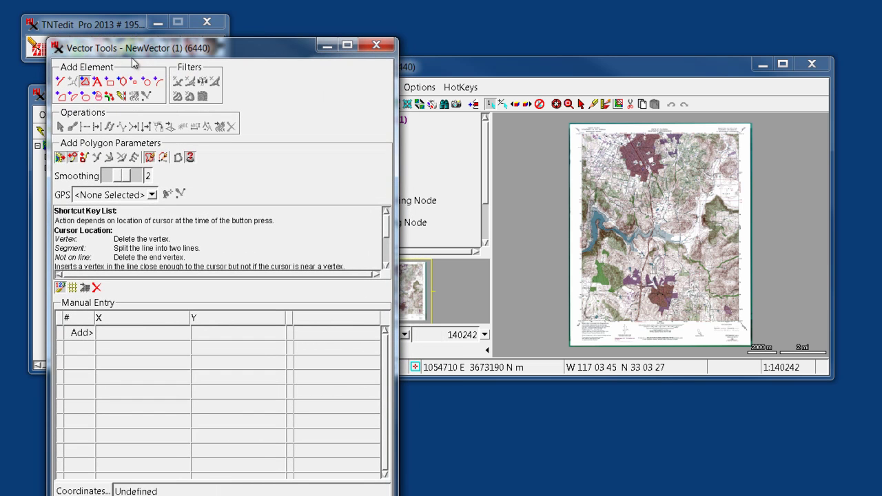
left_click(61, 287)
left_click(60, 287)
left_click(521, 75)
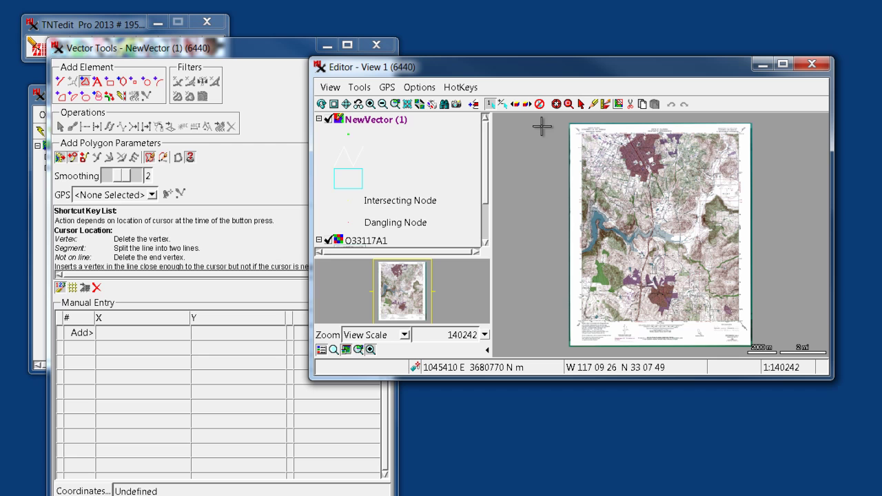
- Zoom into the map's lower-left corner and return to the Add Polygon tool
left_click(569, 103)
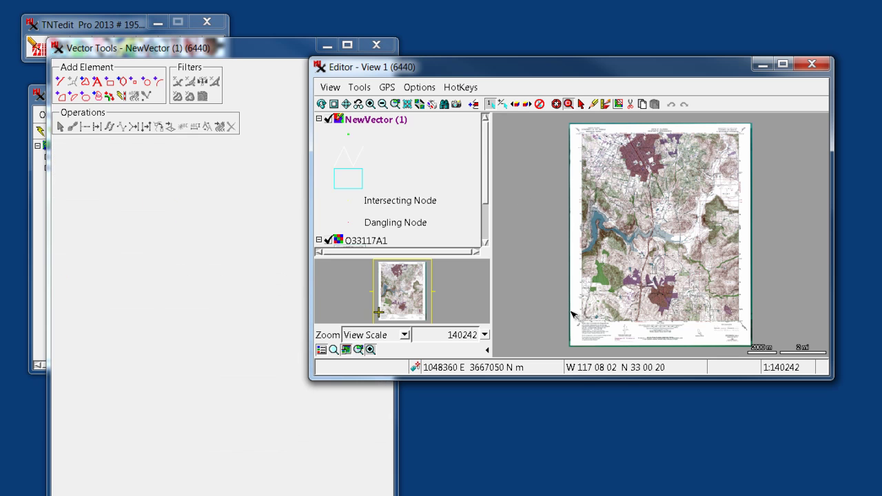
left_click_drag(569, 306, 605, 336)
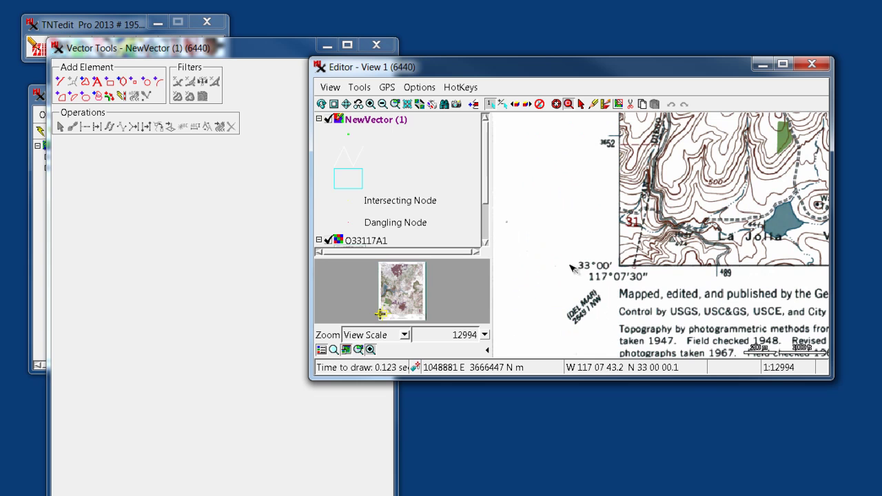
left_click(84, 82)
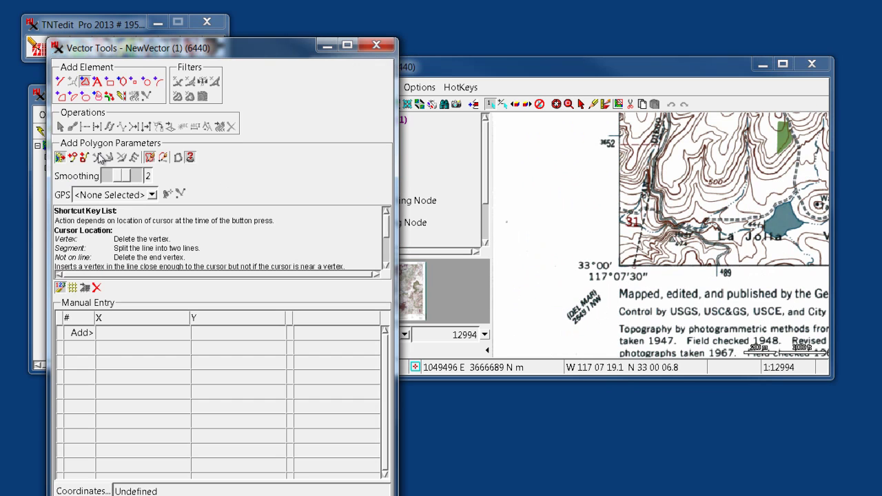
- Enter W 117 07 30 as the first point's X coordinate
left_click(158, 339)
type("w 117 07 30")
key("Tab")
- Set manual-entry coordinates to NAD27 Geographic 2D longitude, latitude in degrees
left_click(83, 491)
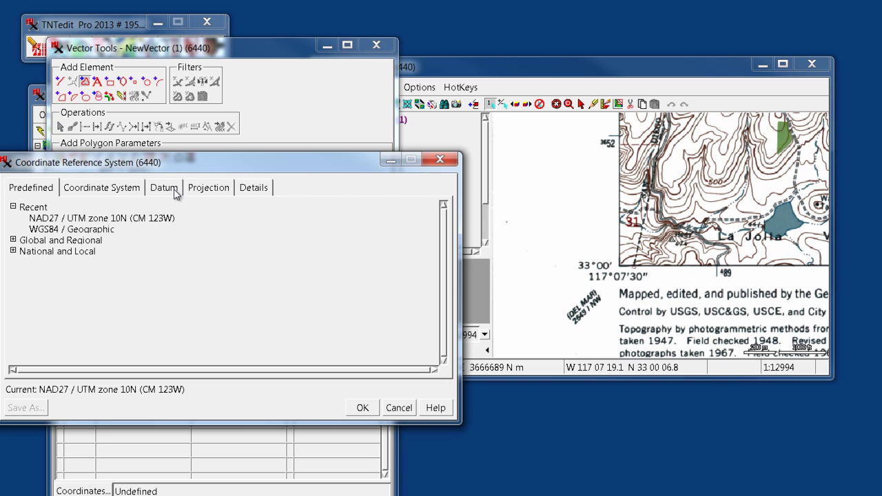
left_click(214, 190)
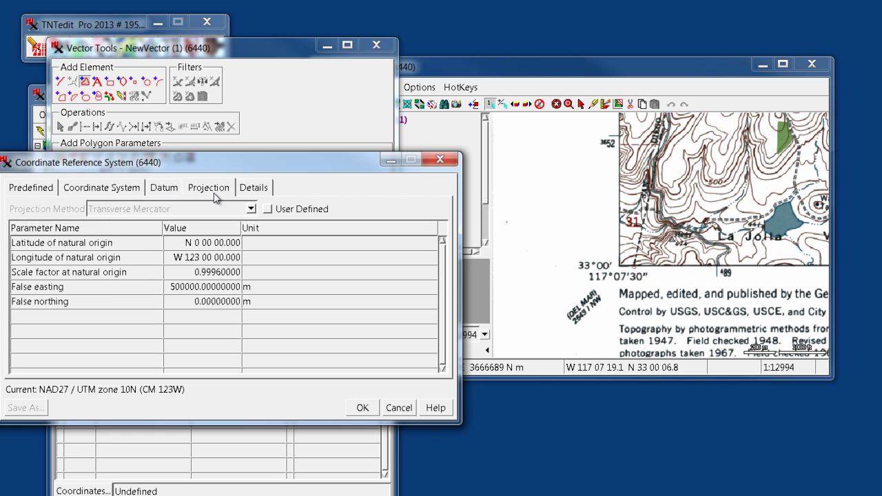
left_click(175, 190)
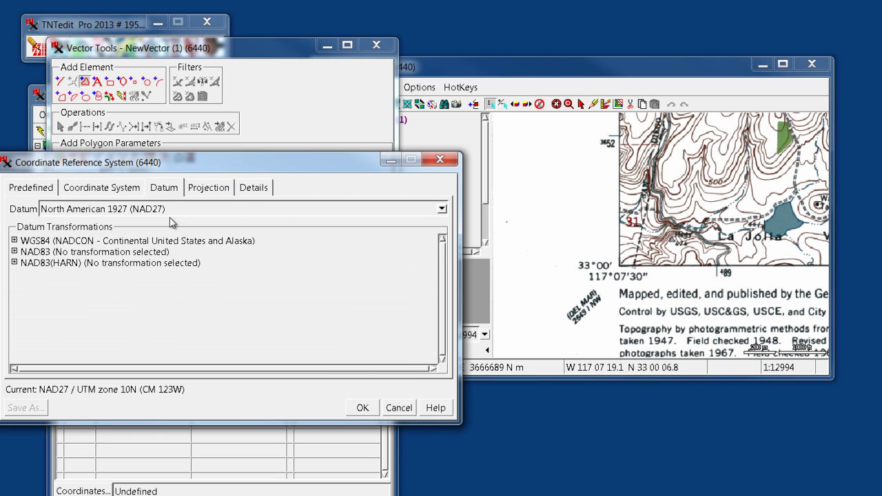
left_click(132, 191)
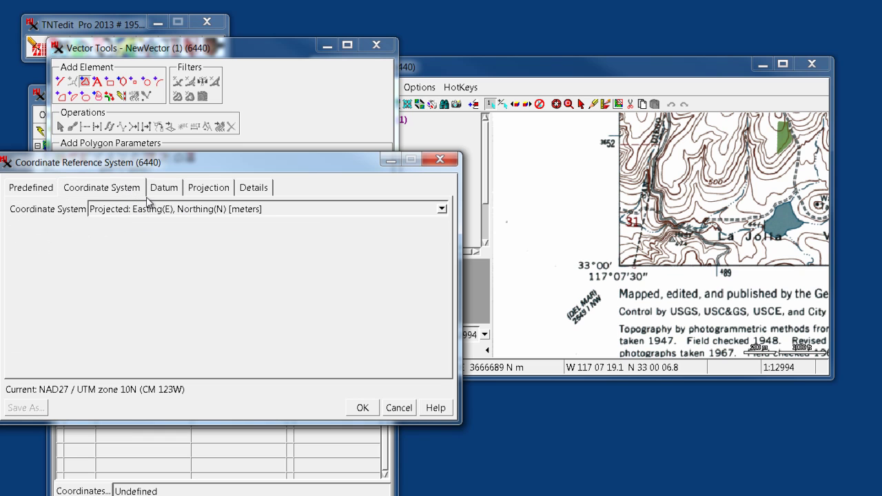
left_click(441, 210)
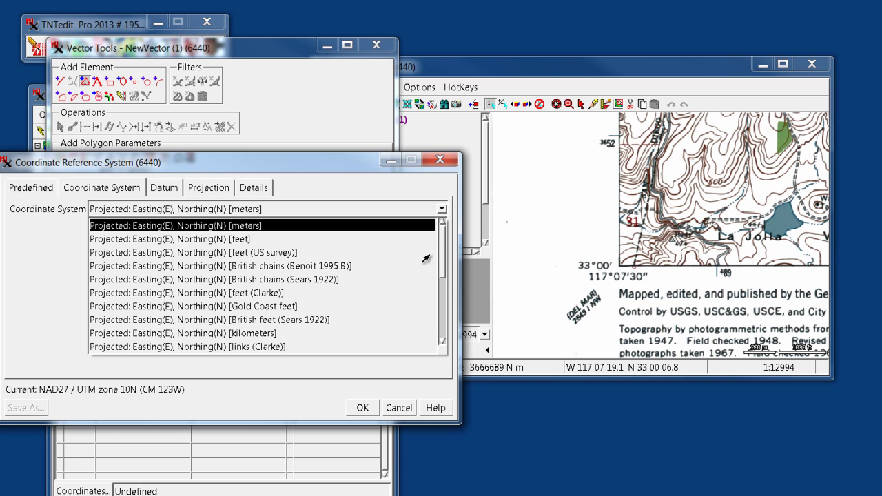
scroll(434, 259, "down", 3)
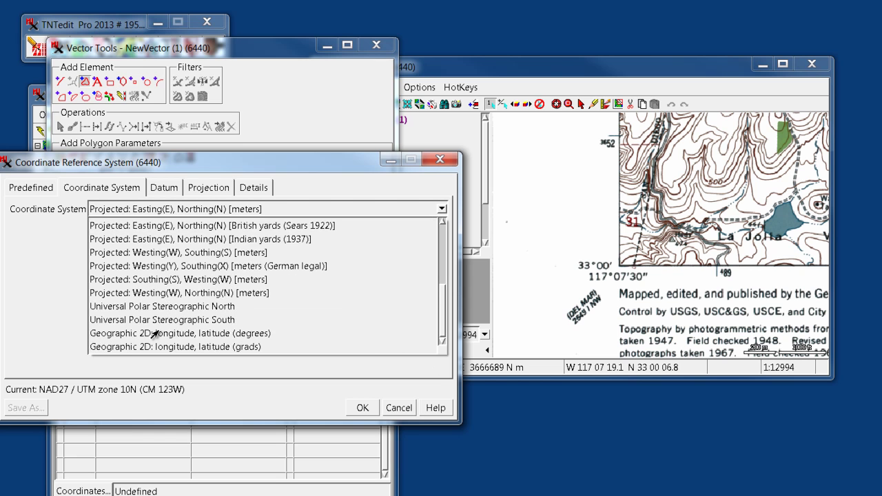
left_click(174, 334)
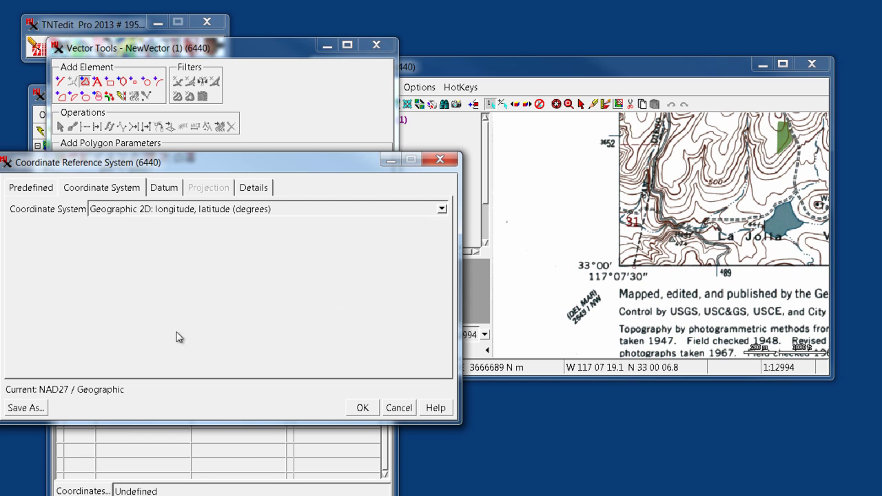
left_click(363, 408)
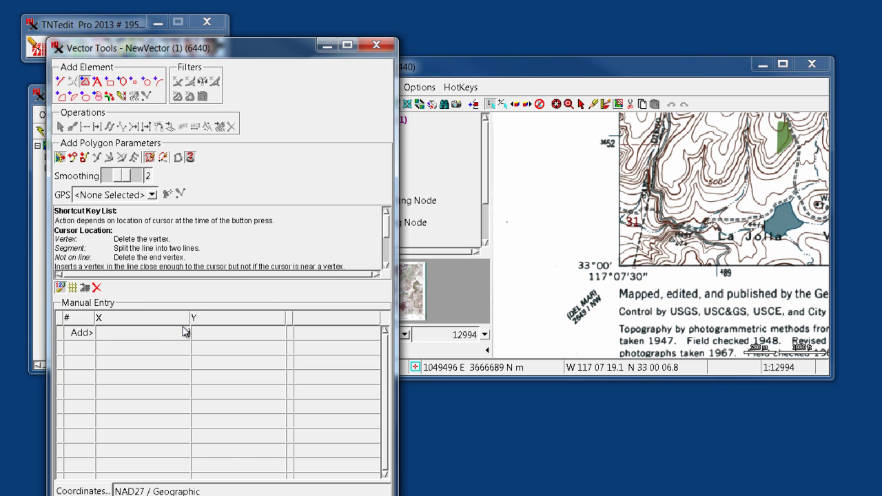
- Commit the first corner point and move the view to the quadrangle's top-right corner
type("07 1")
key("Return")
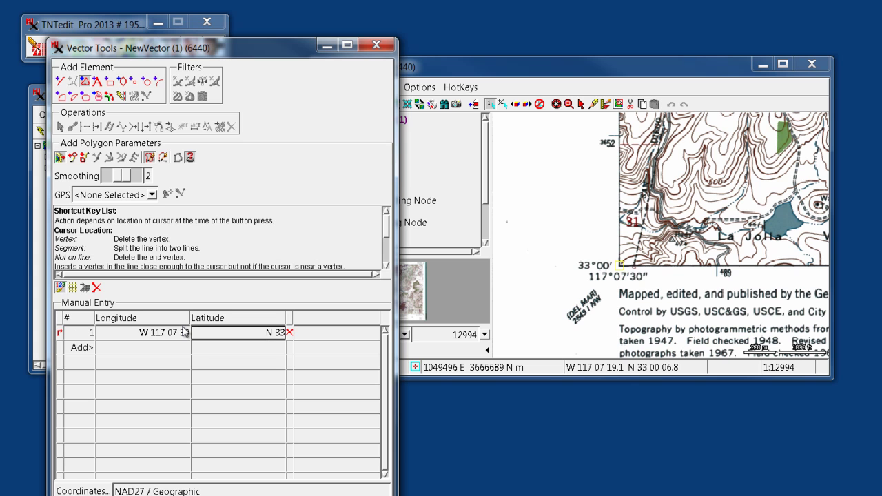
left_click(137, 348)
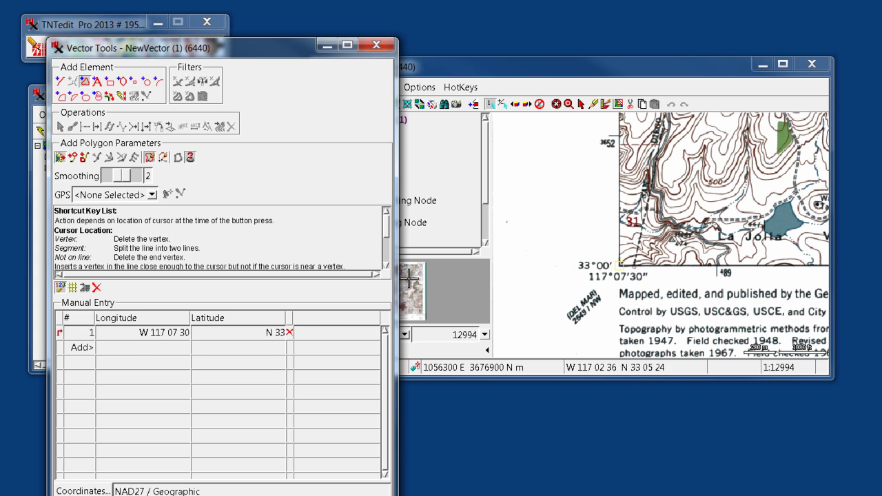
left_click(471, 100)
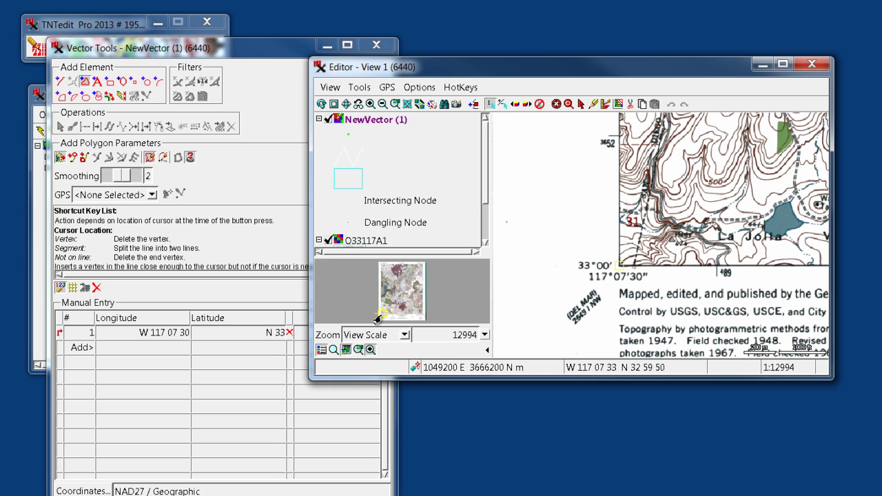
left_click(422, 267)
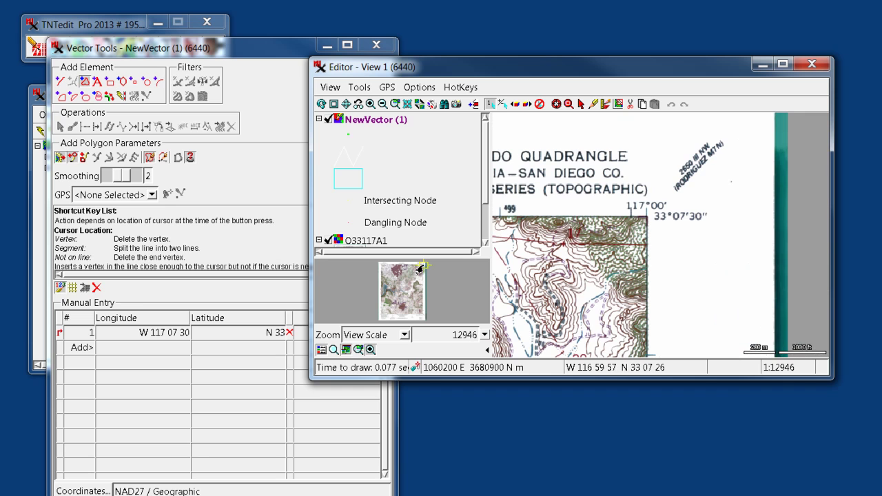
left_click(181, 354)
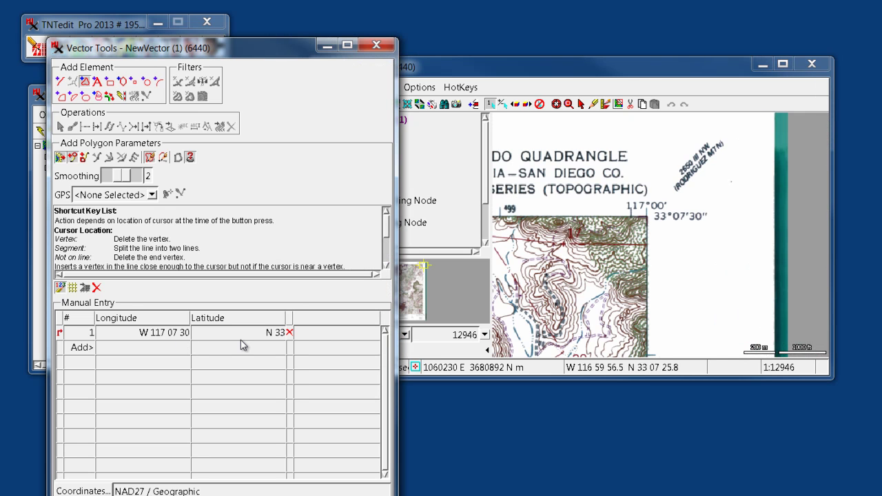
- Add the second corner with longitude W 117 07 30 and latitude N 33 07 30
type("w 1170")
key("BackSpace")
type("07 30")
left_click(242, 345)
type("n 33 07 30")
key("Return")
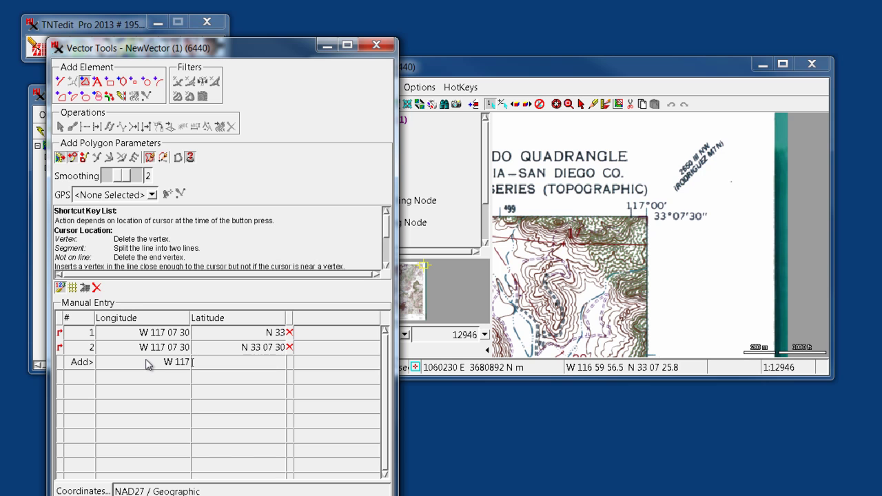
- Add the third and fourth corners, closing the W117°–W117°07'30", N33°–N33°07'30" frame
type("07 30")
key("Return")
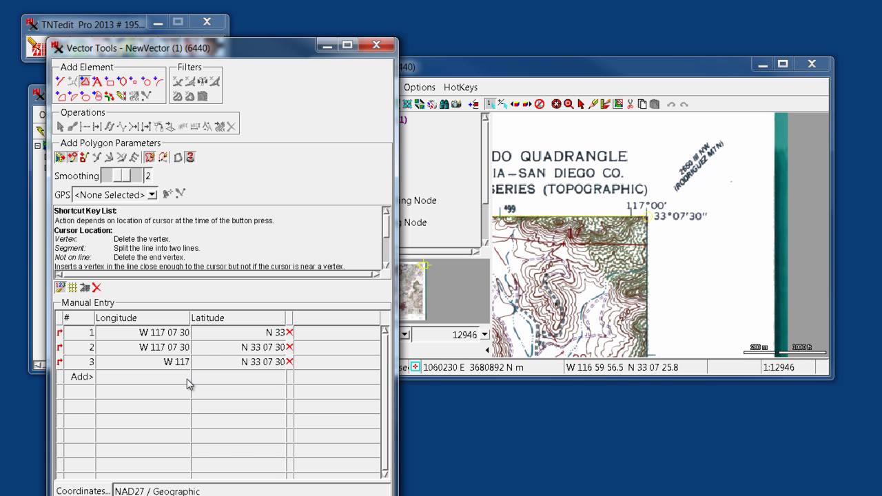
left_click(191, 379)
key("Return")
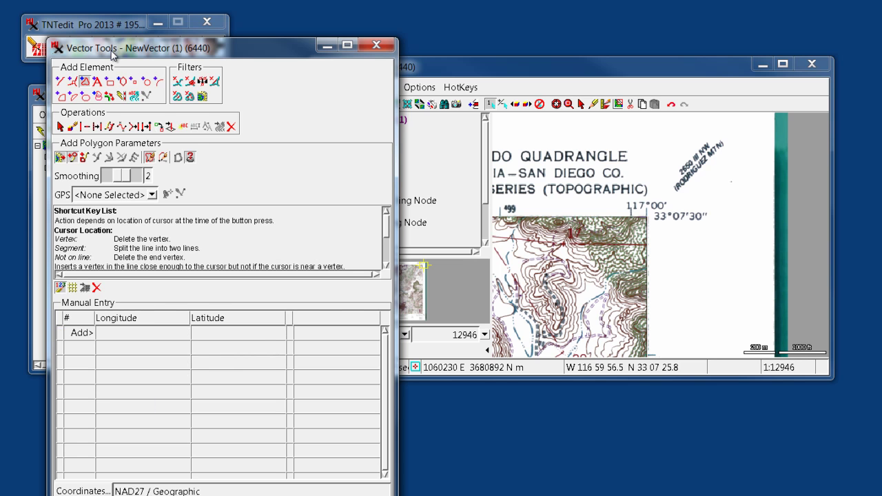
- Create the new project file O33117A1_frame.rvc through Object > Save As
left_click_drag(118, 57, 288, 72)
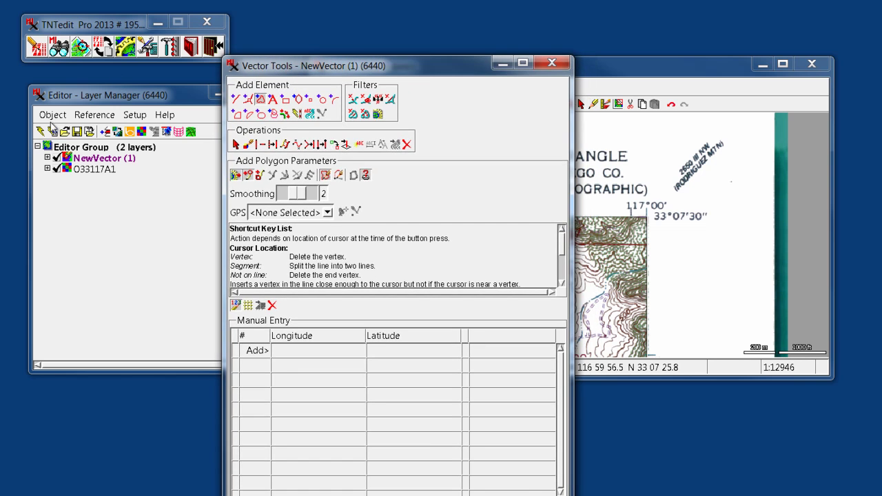
left_click(50, 118)
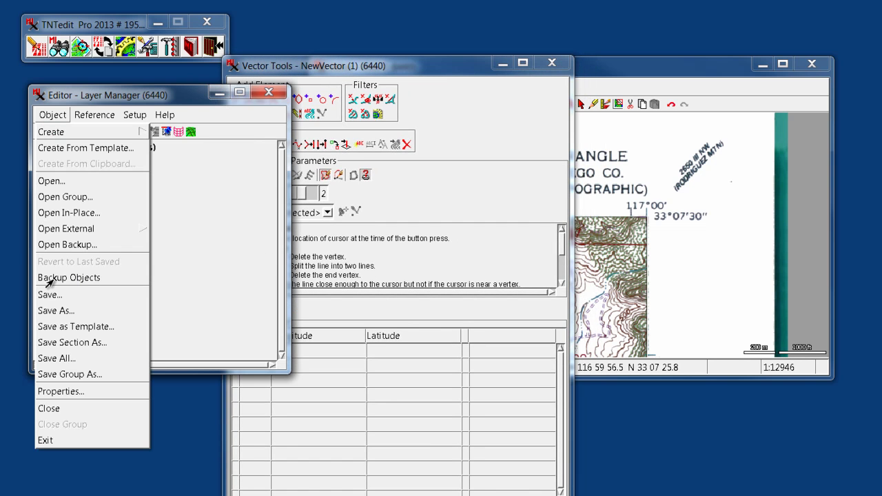
left_click(48, 311)
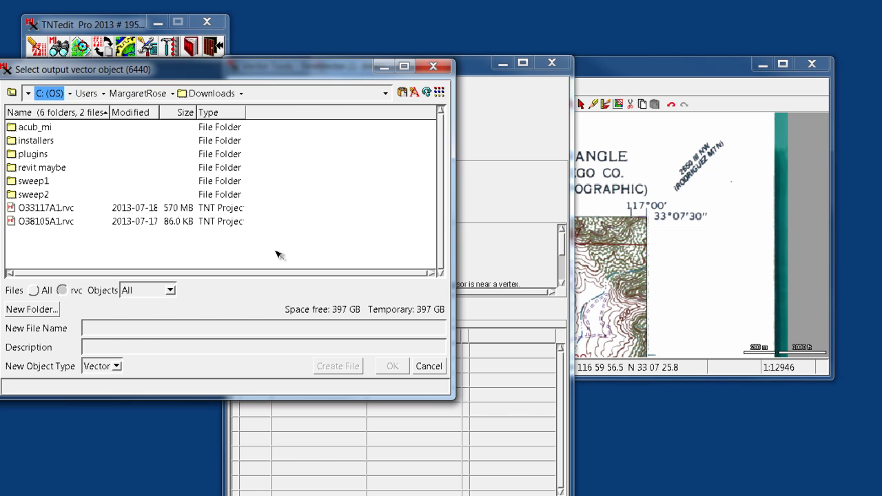
type("O33117A1_frame")
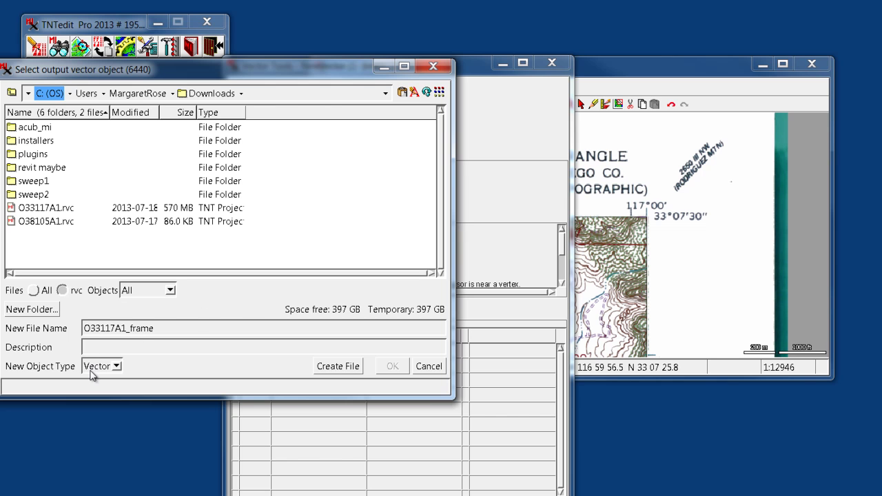
left_click(334, 371)
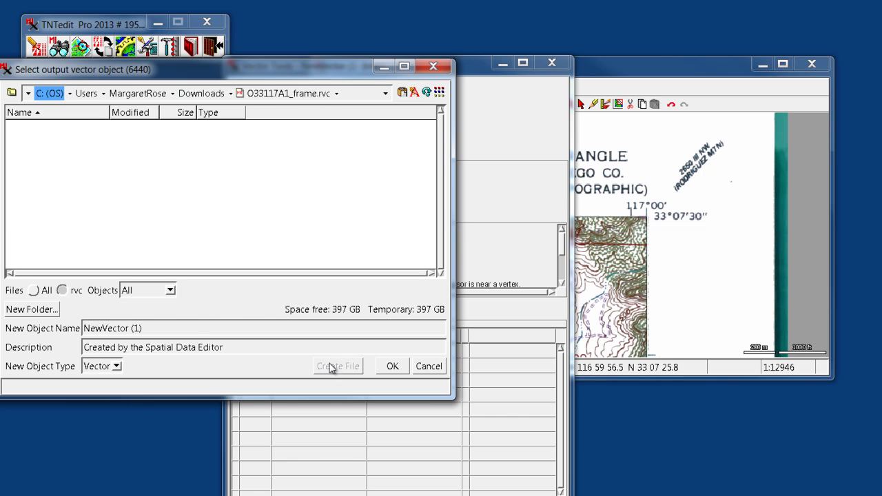
- Name the vector object O33117A1_frame and confirm the save
left_click_drag(167, 329, 2, 331)
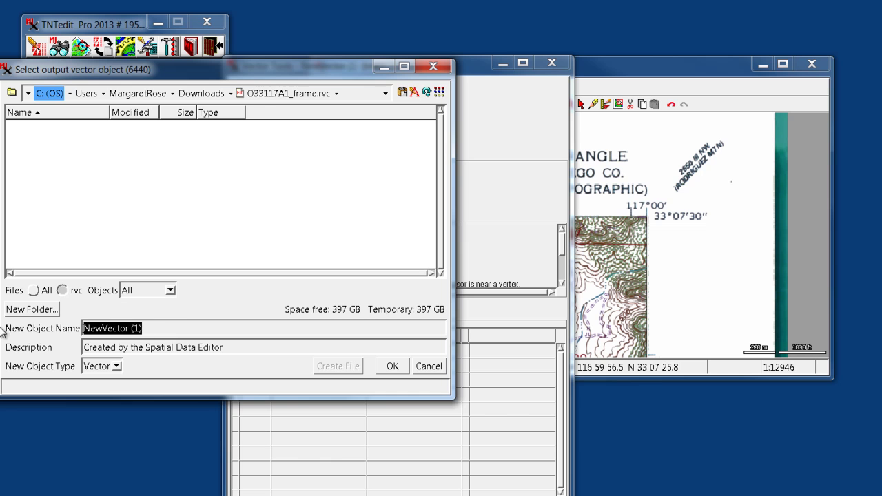
type("O33117A1")
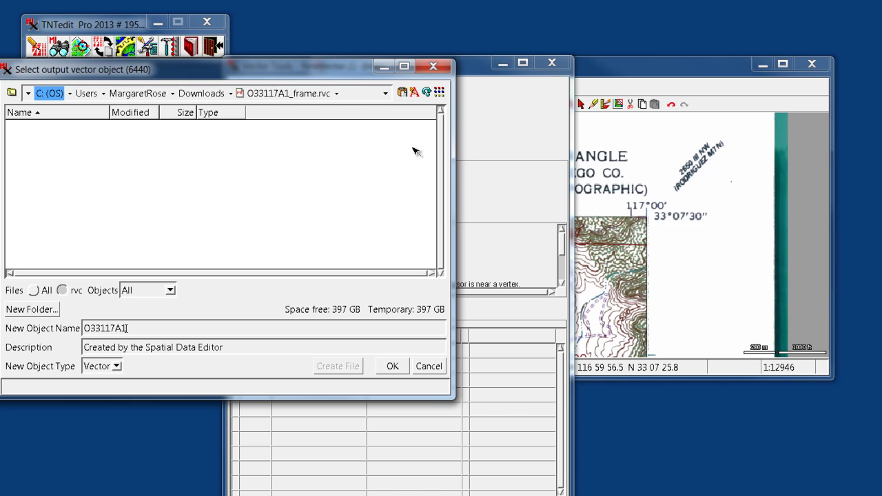
type("_frame")
left_click(392, 367)
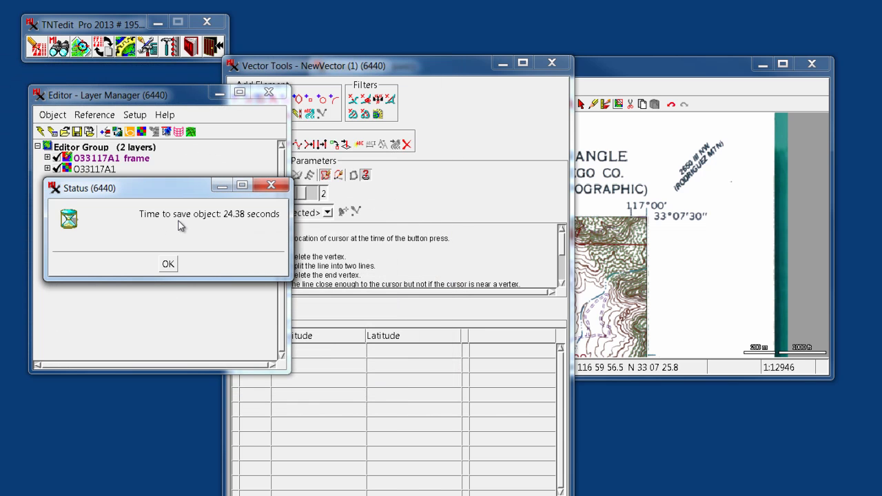
left_click(168, 266)
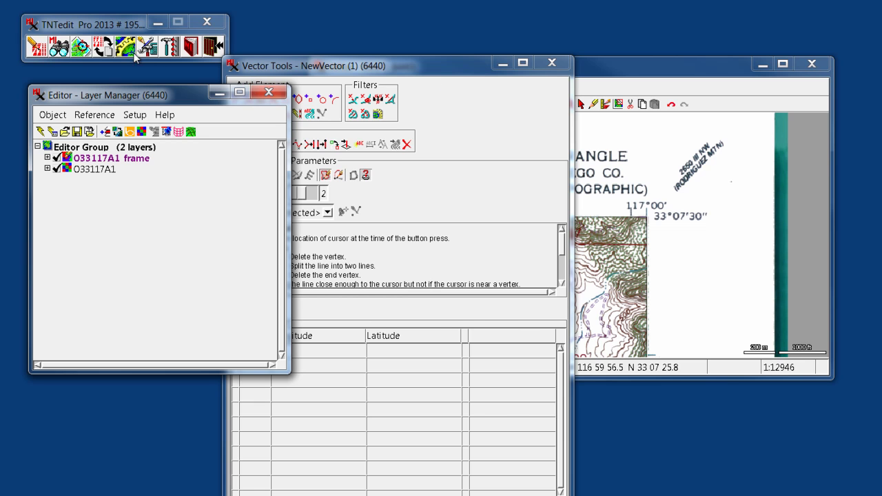
- Launch TNTview and start a new 2D display
left_click(63, 55)
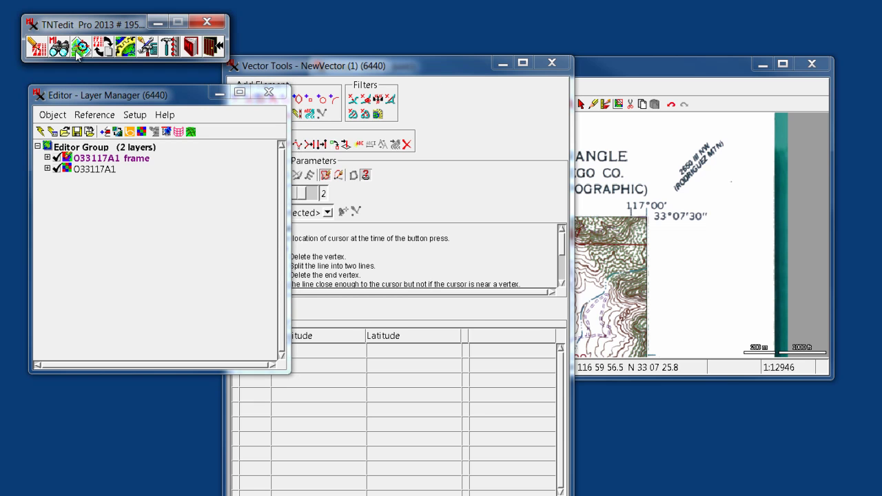
left_click(48, 62)
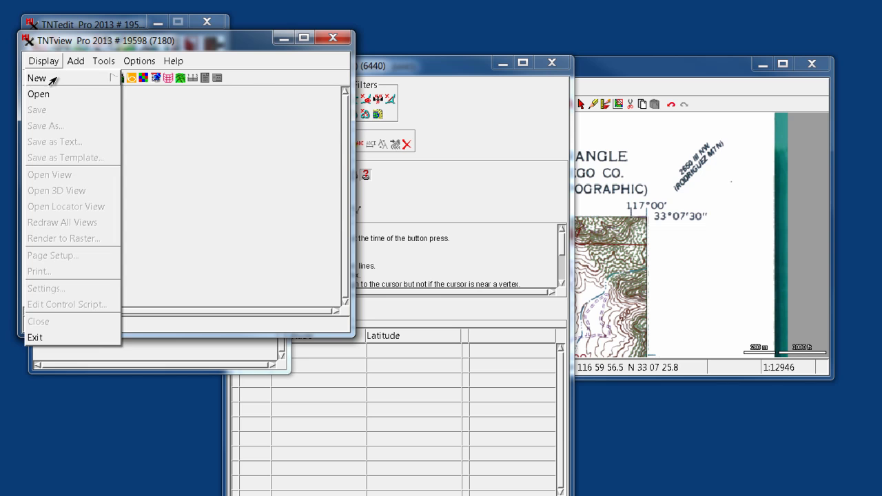
mouse_move(55, 80)
left_click(133, 84)
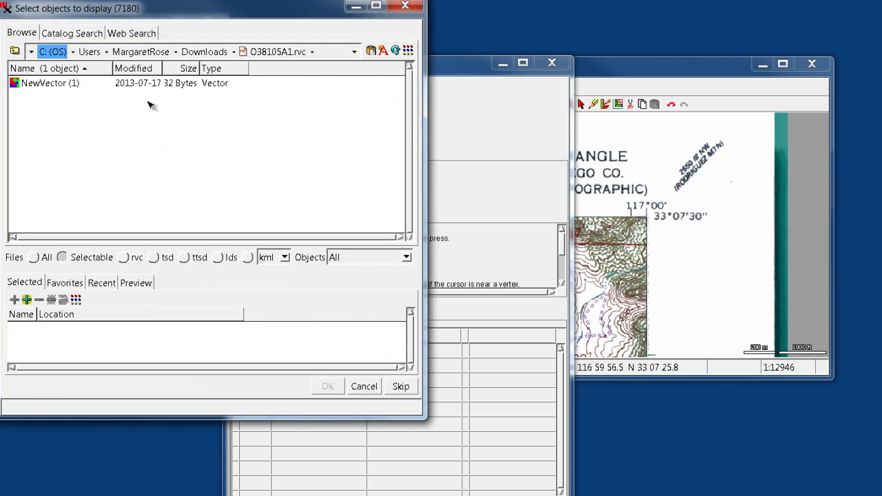
- Try opening O33117A1_frame.rvc from Downloads and cancel the Project File Locked warning
left_click(210, 52)
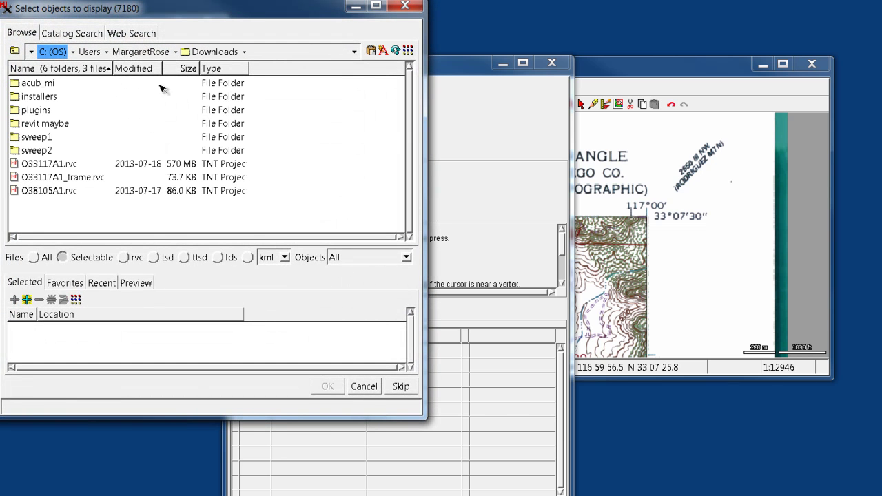
double_click(28, 177)
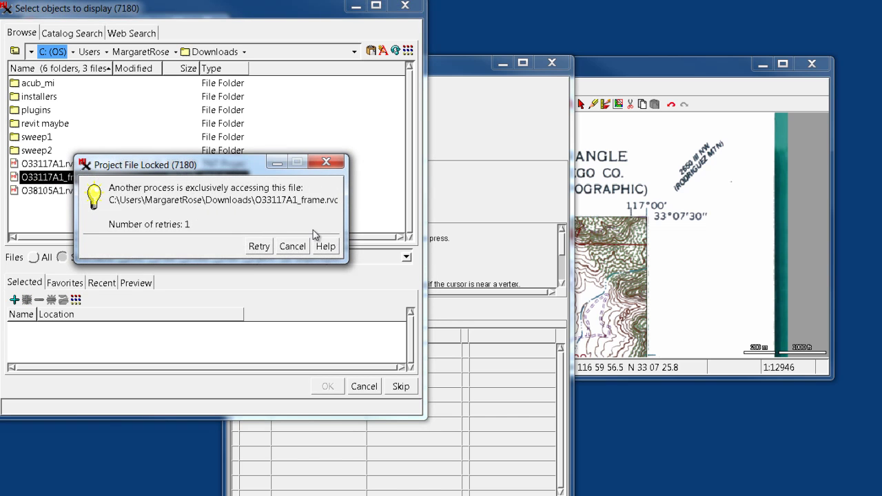
left_click(293, 247)
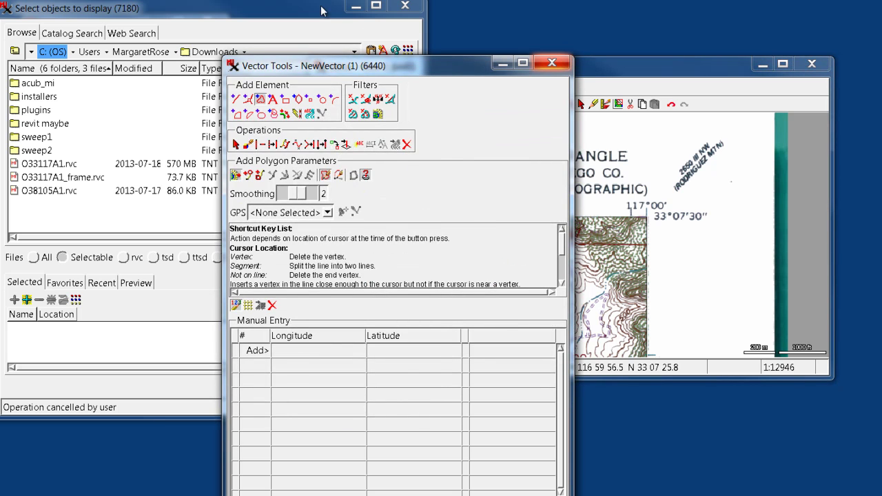
- Move TNTview aside and close the TNTedit editing session to release O33117A1_frame.rvc
left_click_drag(321, 8, 332, 155)
left_click(334, 40)
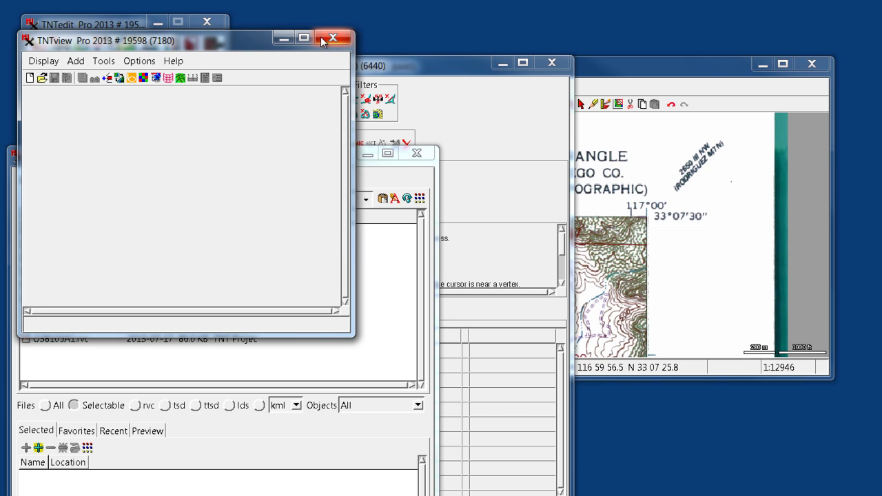
left_click_drag(97, 48, 206, 198)
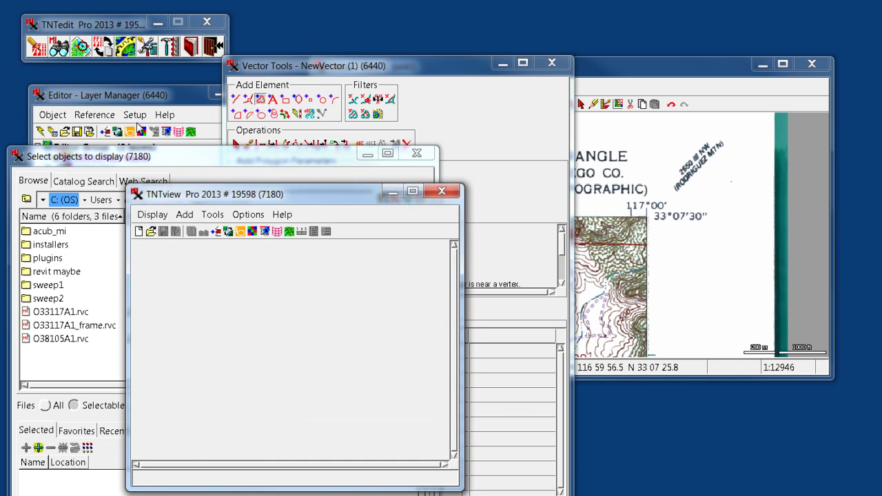
left_click(283, 104)
left_click(282, 99)
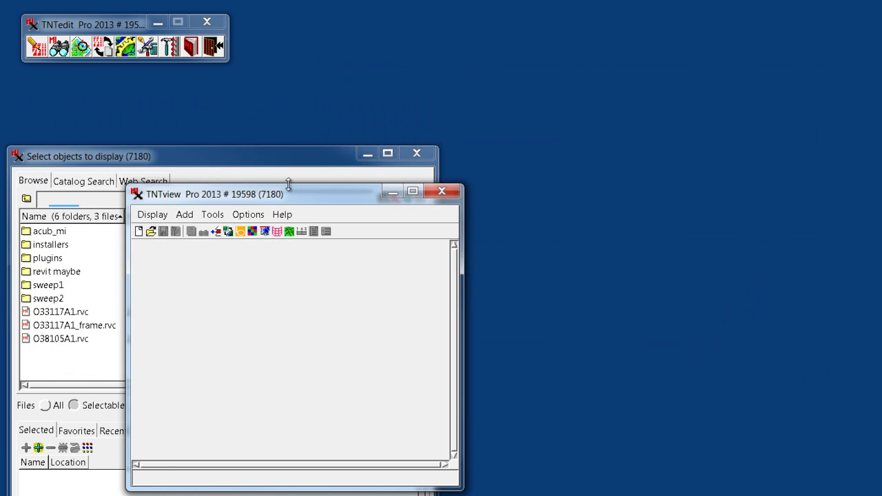
left_click_drag(289, 186, 530, 83)
- Open O33117A1_frame.rvc, choose the O33117A1_frame vector and display it
left_click(270, 159)
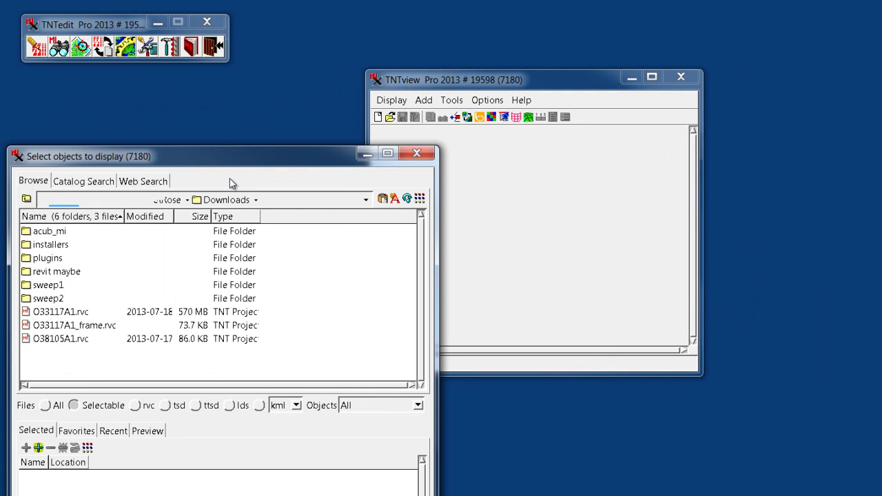
double_click(22, 325)
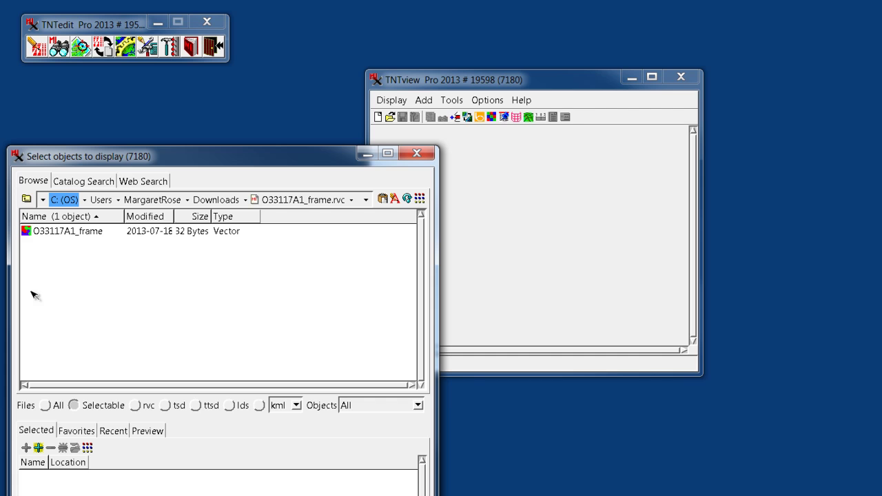
double_click(28, 230)
left_click(413, 479)
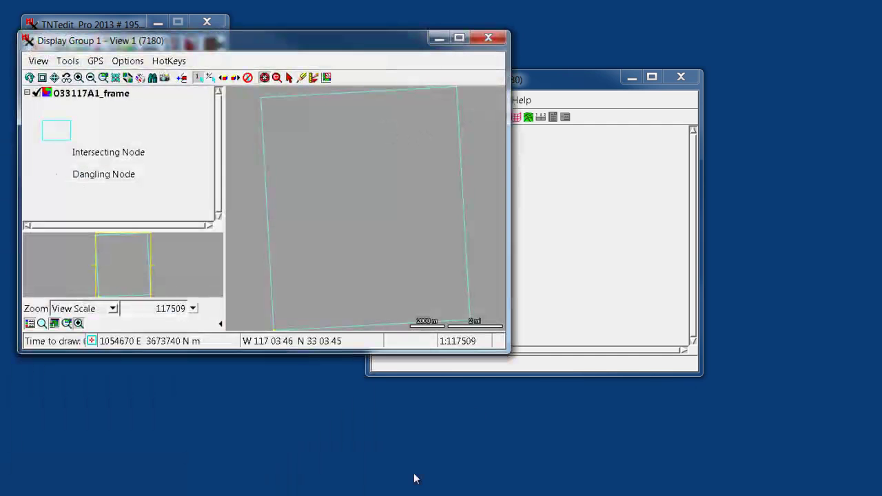